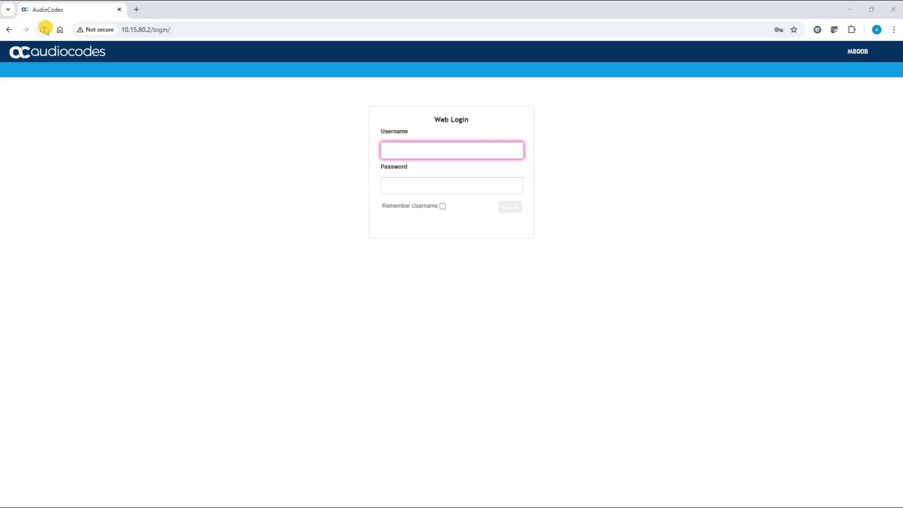
- Reload the login page and sign in to the M800B with the saved Admin credentials
{"action": "left_click", "coordinate": [43, 30]}
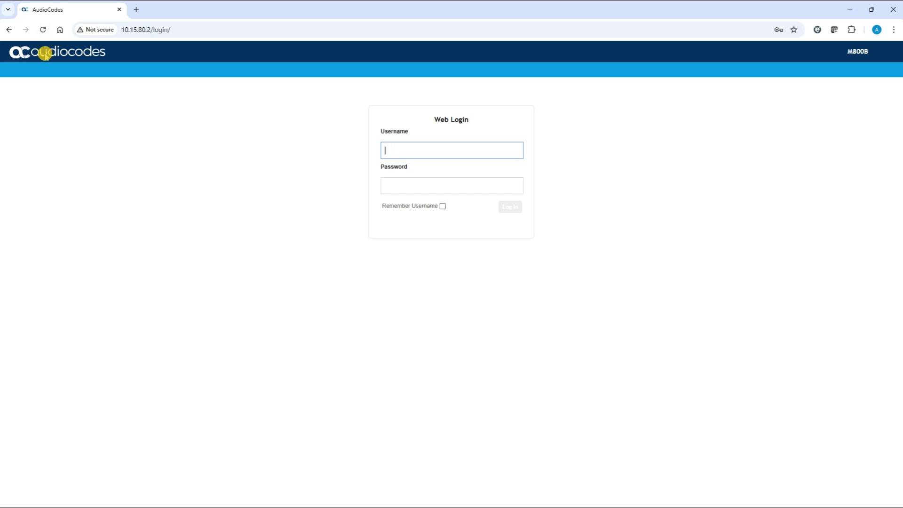
{"action": "left_click", "coordinate": [423, 152]}
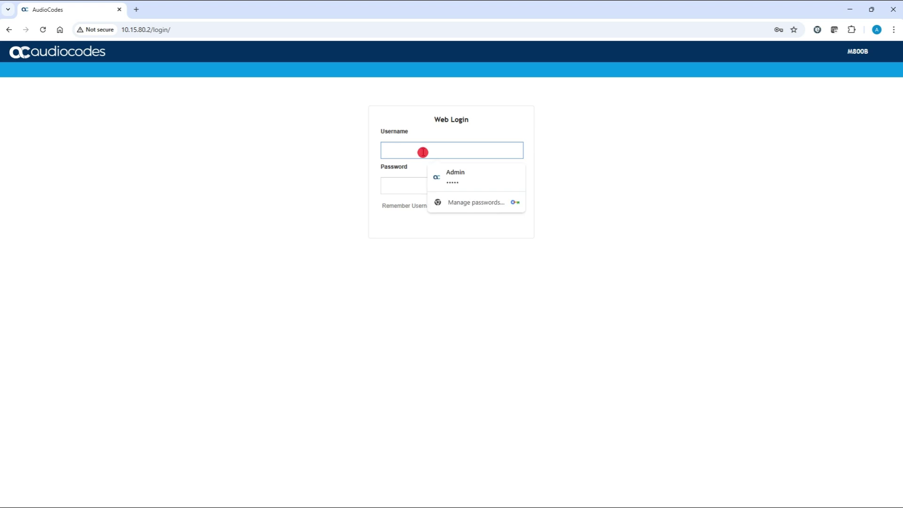
{"action": "left_click", "coordinate": [454, 180]}
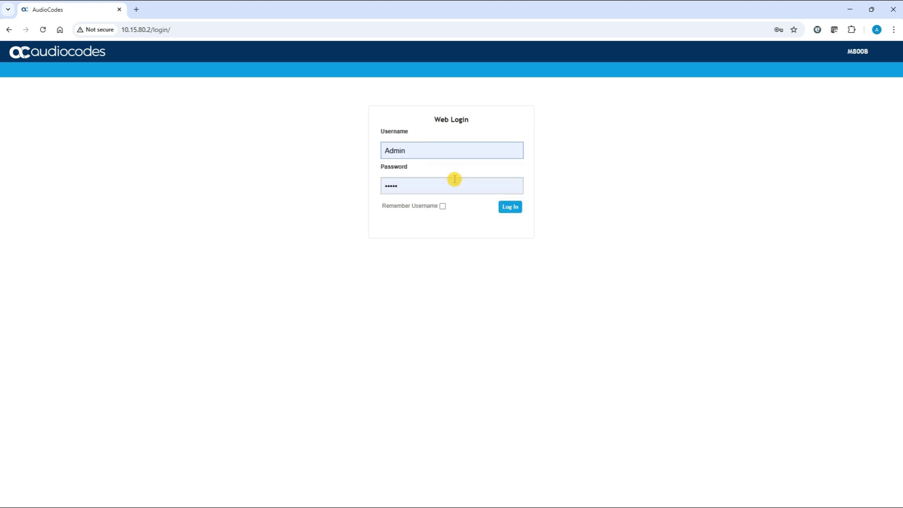
{"action": "left_click", "coordinate": [511, 207]}
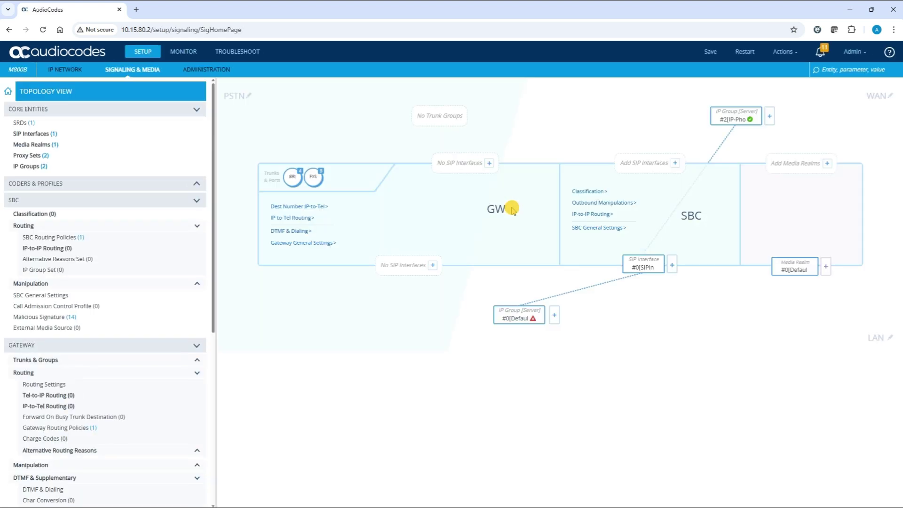
- Go to Troubleshoot > Test Call > Test Call Settings
{"action": "left_click", "coordinate": [248, 51]}
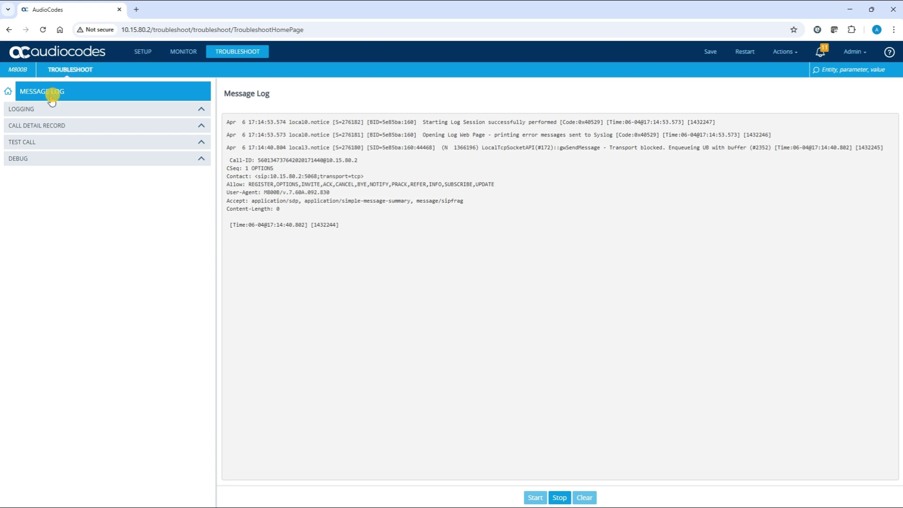
{"action": "left_click", "coordinate": [40, 145]}
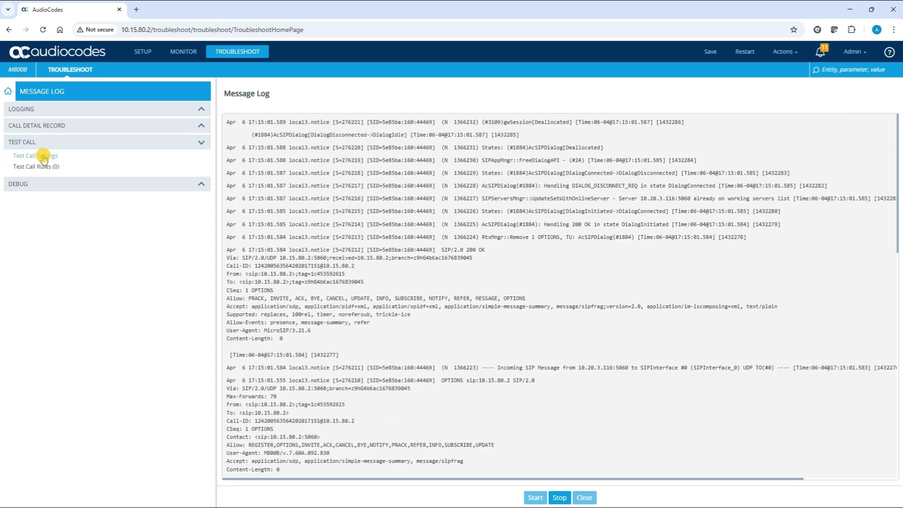
{"action": "left_click", "coordinate": [43, 157]}
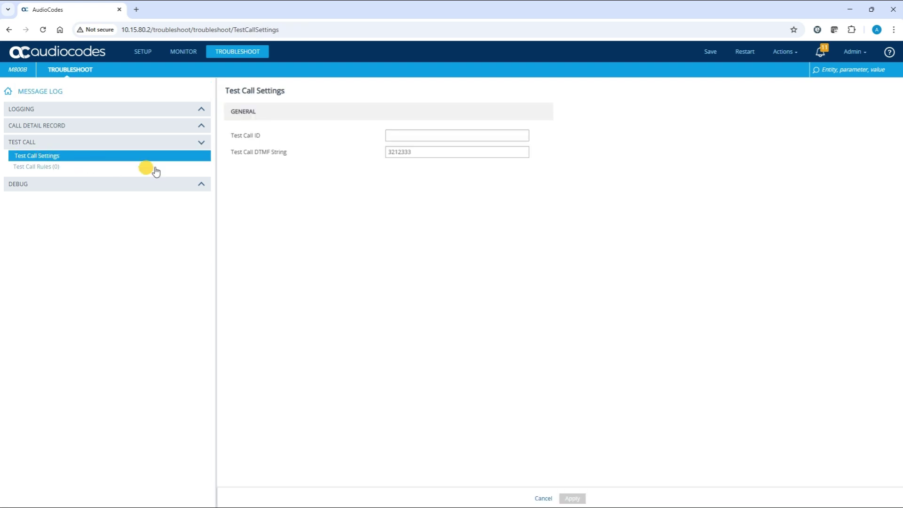
- Apply Test Call ID 2222, leaving the DTMF string at 3212333
{"action": "left_click", "coordinate": [402, 134]}
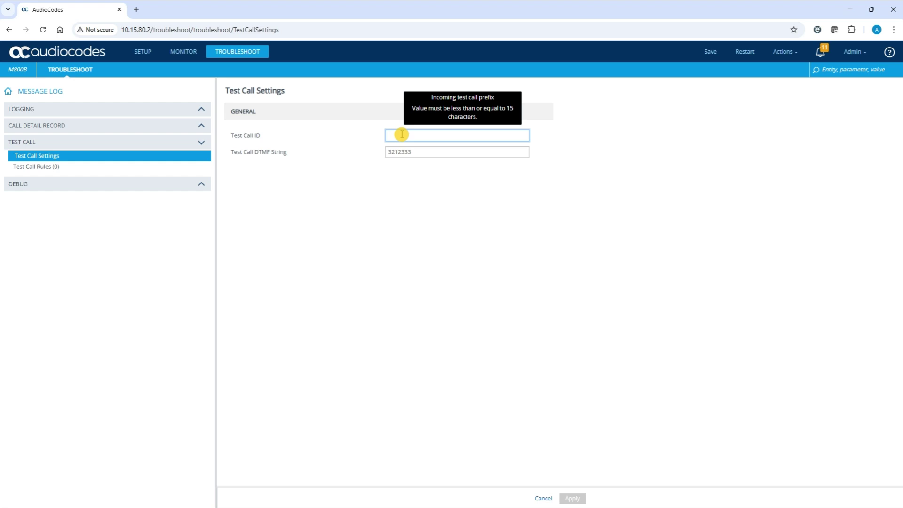
{"action": "type", "text": "2222"}
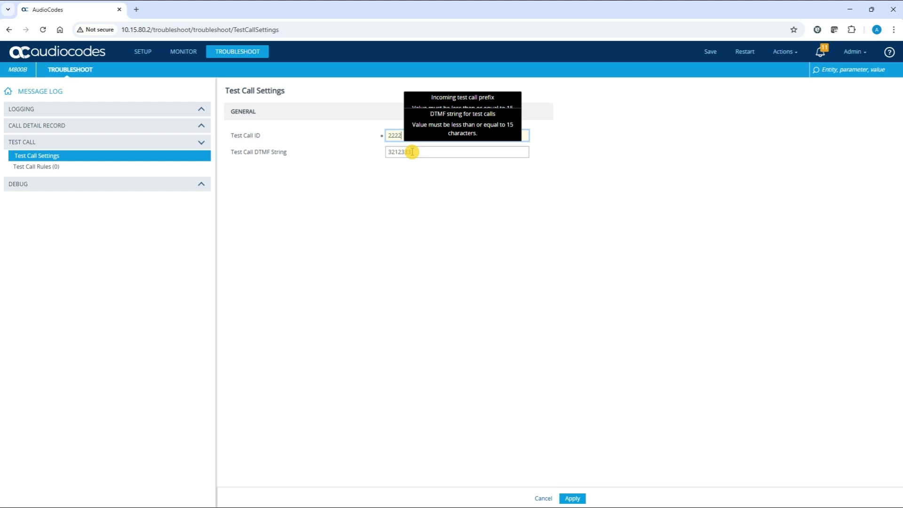
{"action": "left_click", "coordinate": [412, 151]}
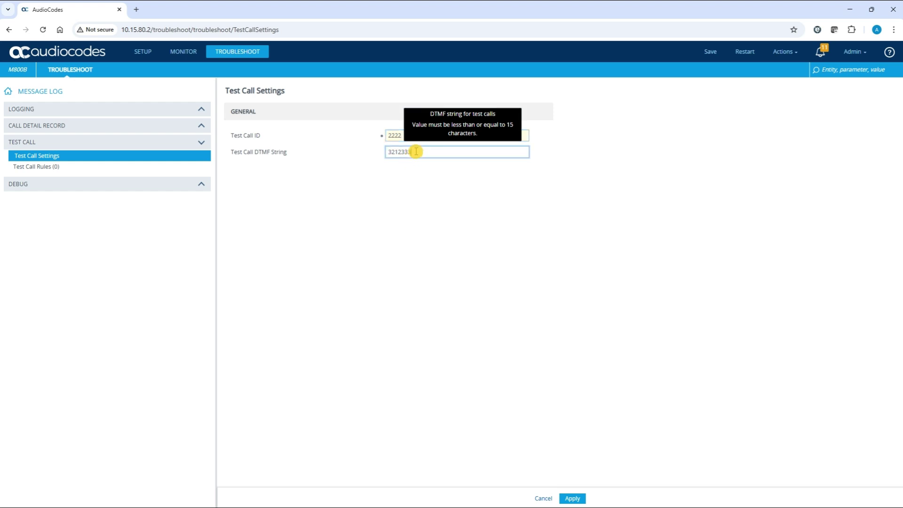
{"action": "left_click", "coordinate": [416, 152]}
{"action": "left_click_drag", "start_coordinate": [415, 151], "coordinate": [388, 152]}
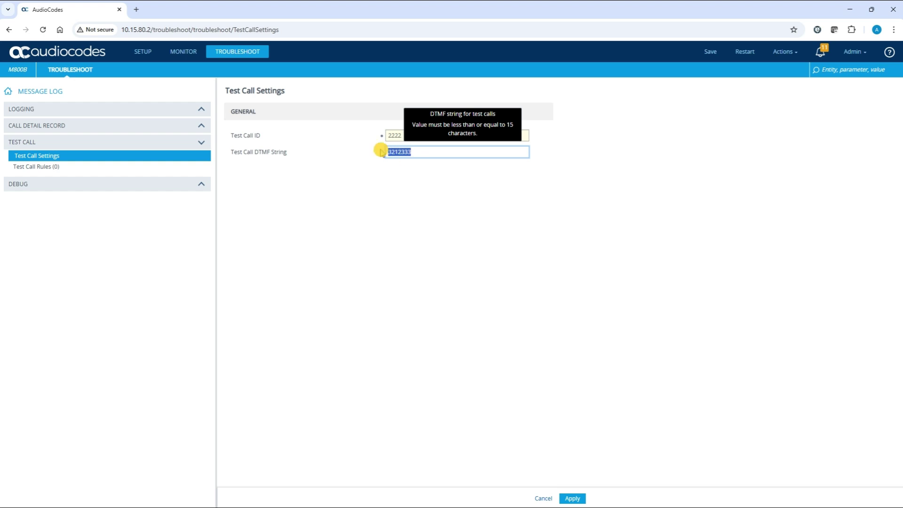
{"action": "left_click", "coordinate": [417, 152]}
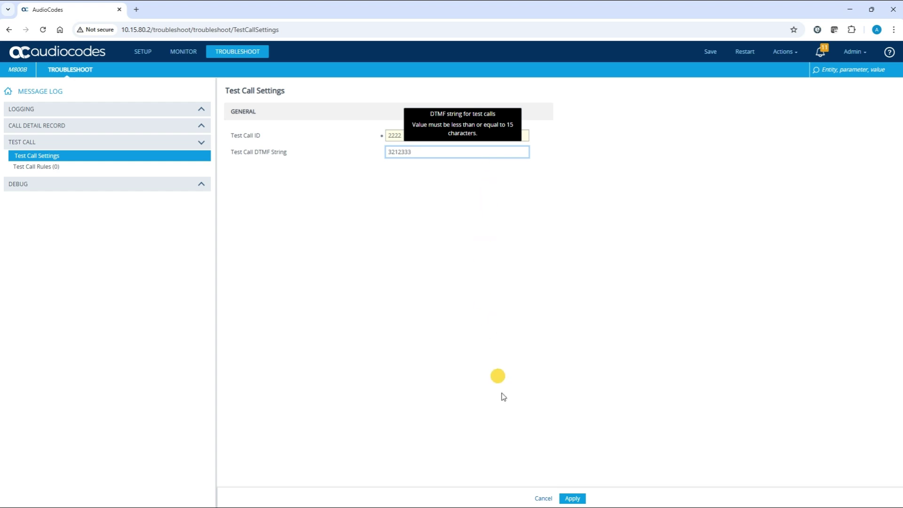
{"action": "left_click", "coordinate": [556, 445]}
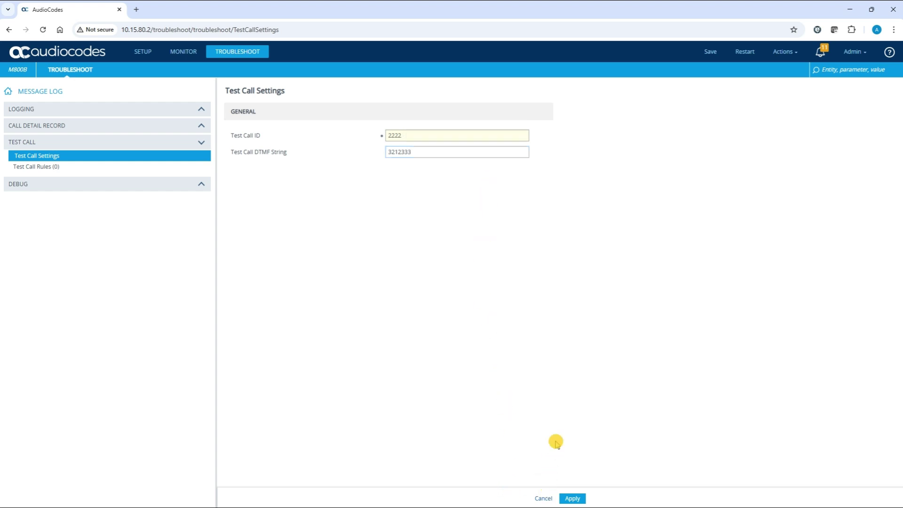
{"action": "left_click", "coordinate": [571, 499]}
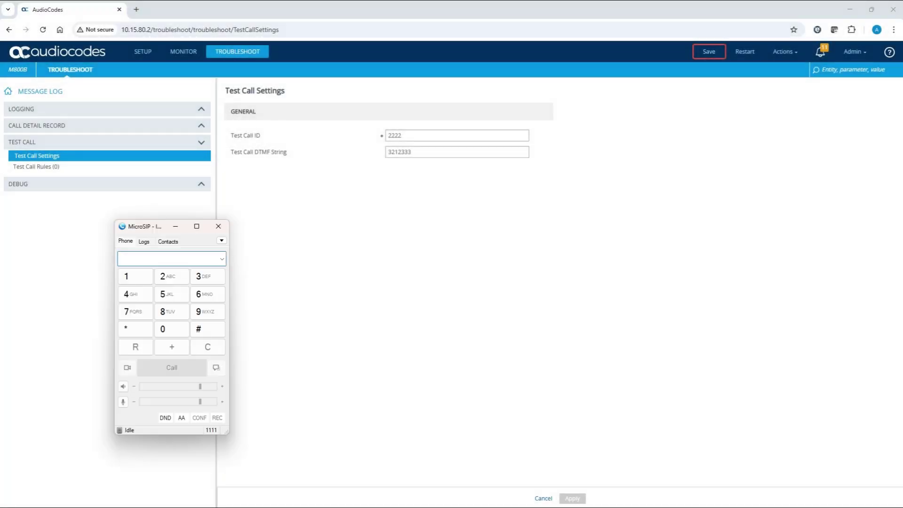
- Dial 2222 from MicroSIP to reach the SBC's test call endpoint
{"action": "left_click", "coordinate": [135, 258]}
{"action": "type", "text": "2222"}
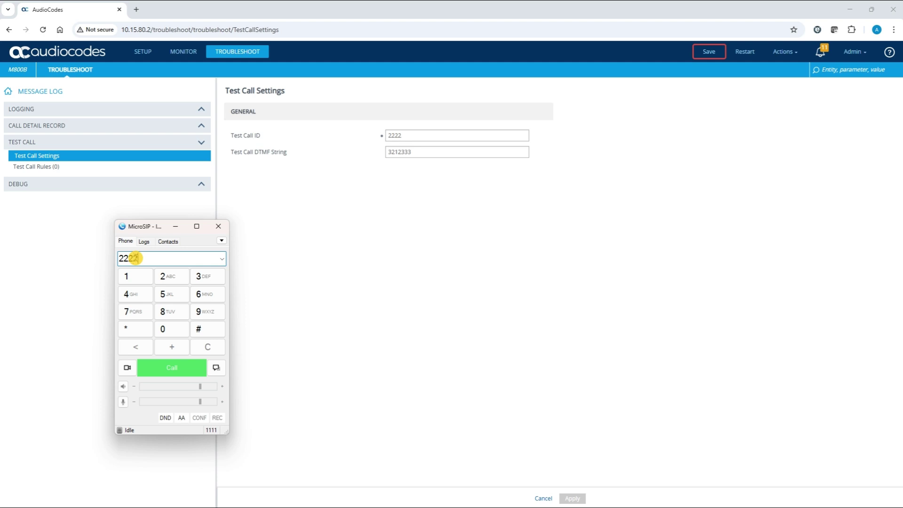
{"action": "left_click", "coordinate": [171, 367]}
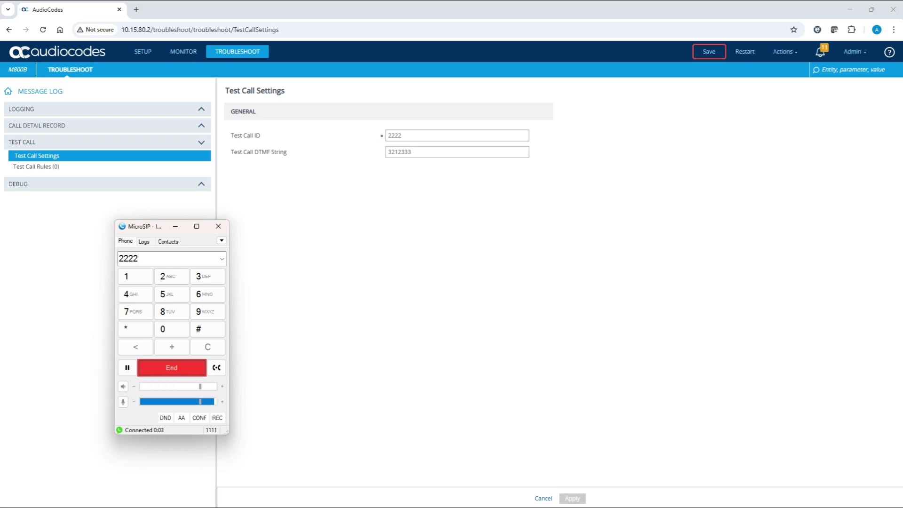
- Hang up, then check the SIP flow's INVITE: From 1111, To 2222
{"action": "key", "text": "alt+Tab"}
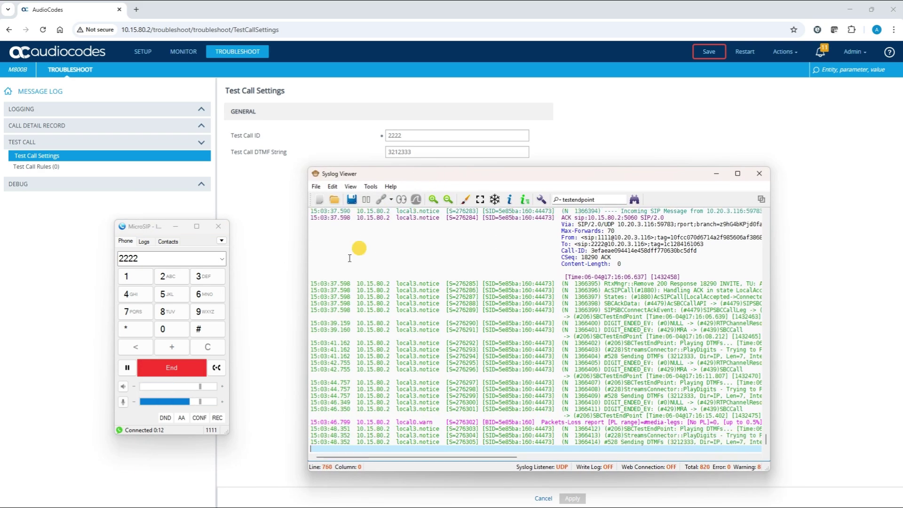
{"action": "left_click", "coordinate": [171, 368]}
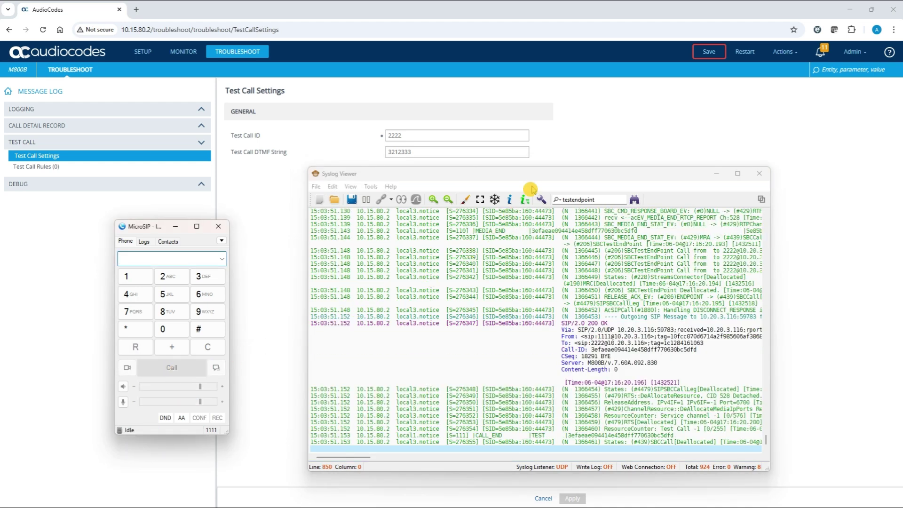
{"action": "left_click", "coordinate": [512, 201]}
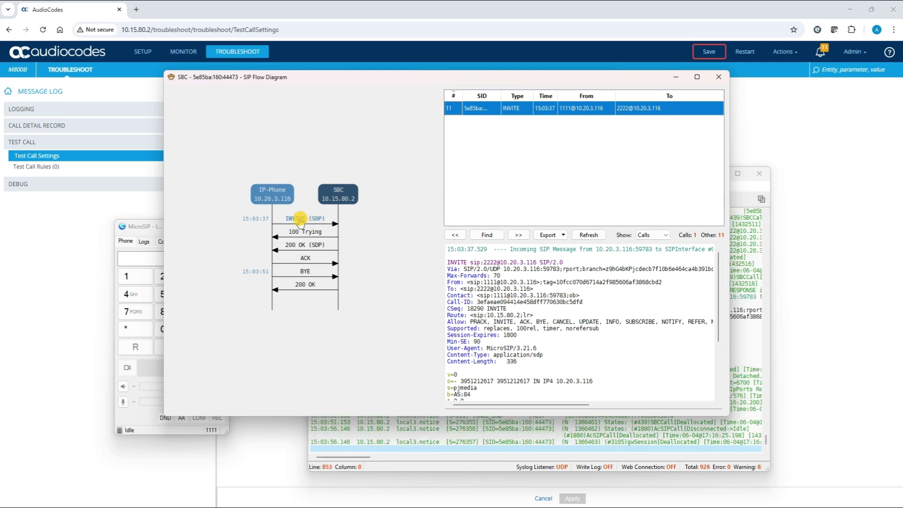
{"action": "left_click", "coordinate": [299, 219]}
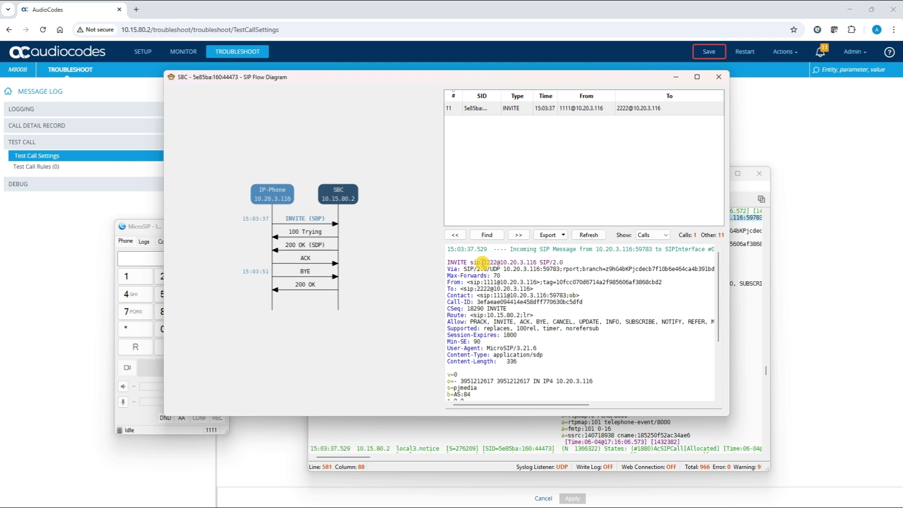
{"action": "left_click_drag", "start_coordinate": [482, 263], "coordinate": [502, 263]}
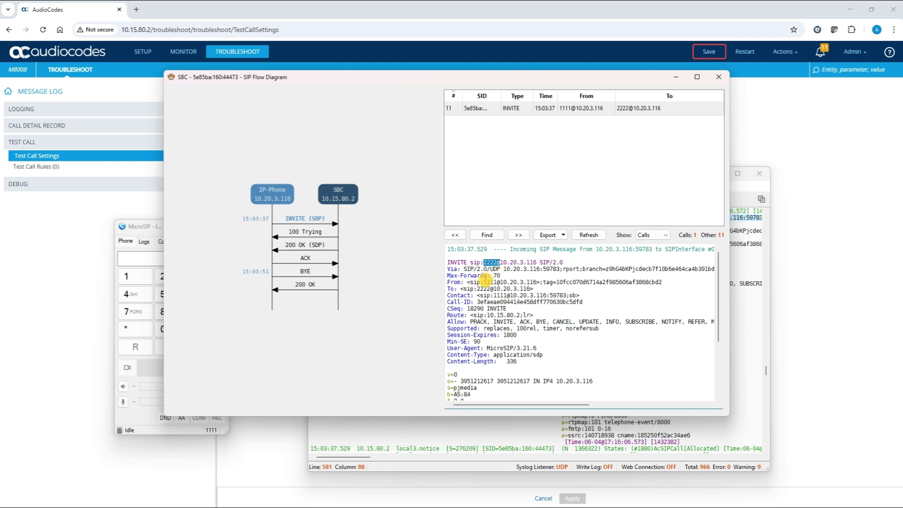
{"action": "left_click_drag", "start_coordinate": [484, 283], "coordinate": [505, 281]}
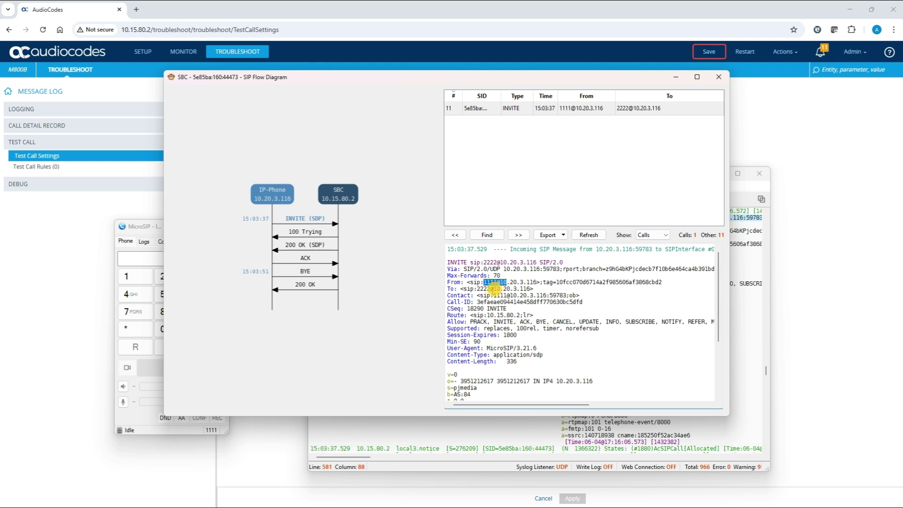
{"action": "left_click", "coordinate": [413, 425]}
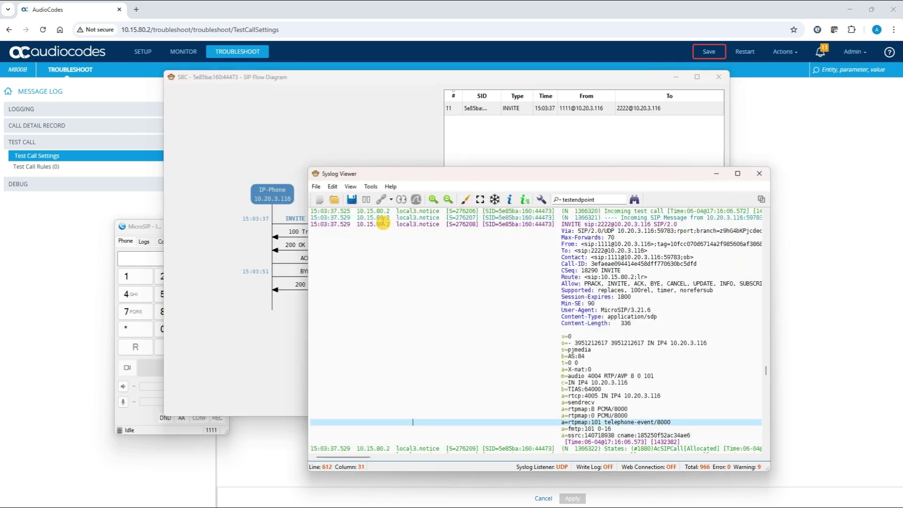
- Search the log for 'testendpoint' and step through the SBCTestEndPoint matches
{"action": "left_click", "coordinate": [634, 200]}
{"action": "scroll", "coordinate": [640, 295], "scroll_direction": "down", "scroll_amount": 4}
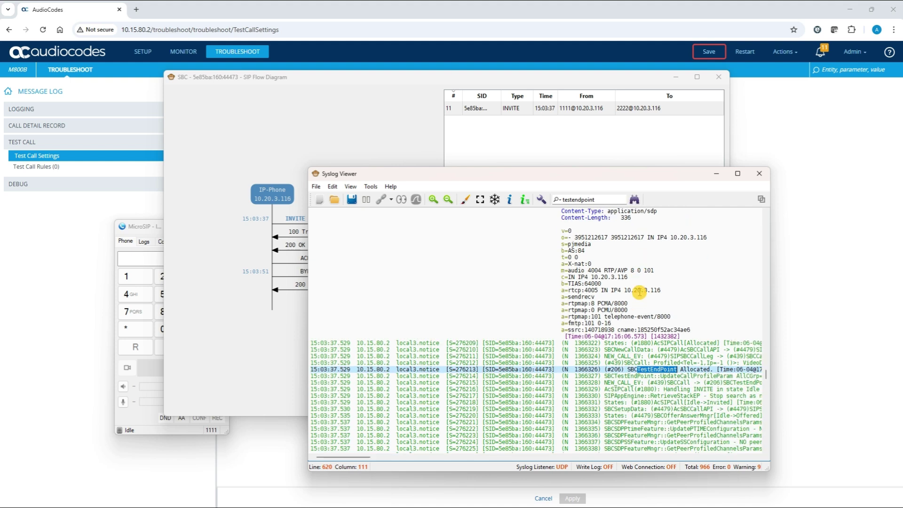
{"action": "left_click", "coordinate": [634, 199]}
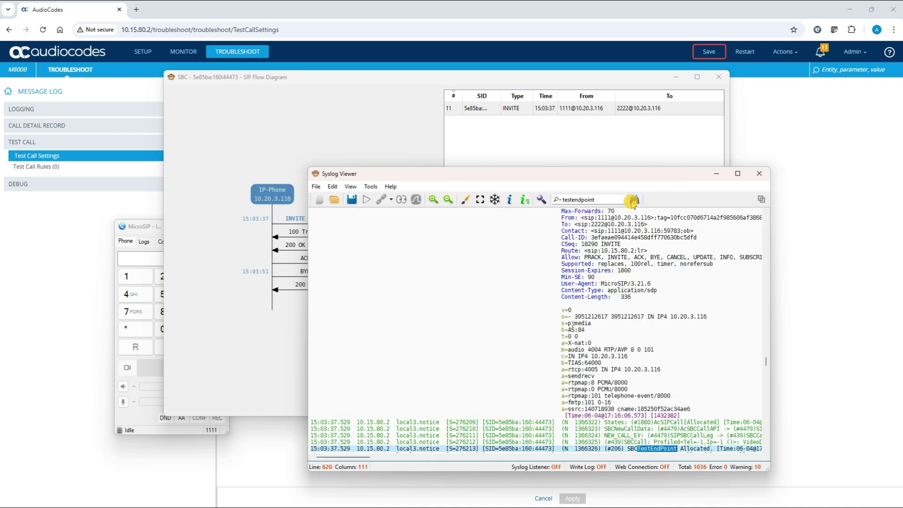
{"action": "left_click", "coordinate": [634, 201]}
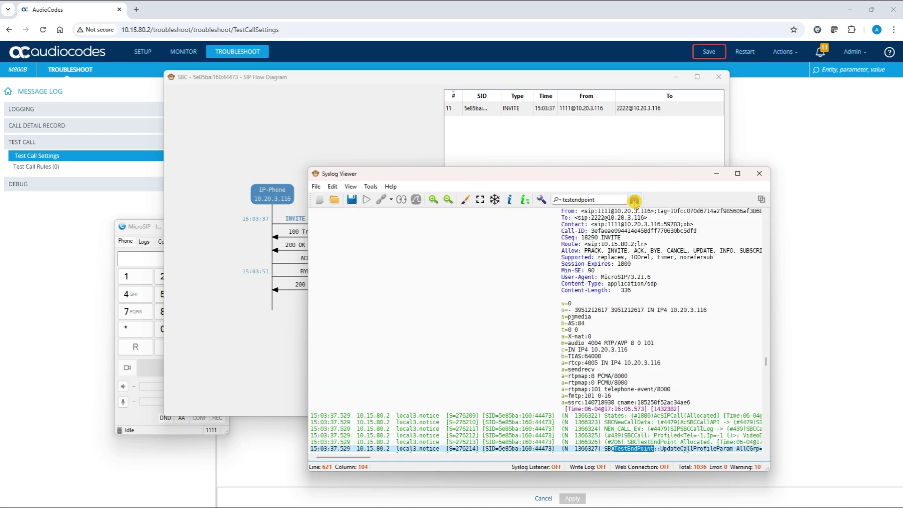
{"action": "left_click", "coordinate": [634, 200]}
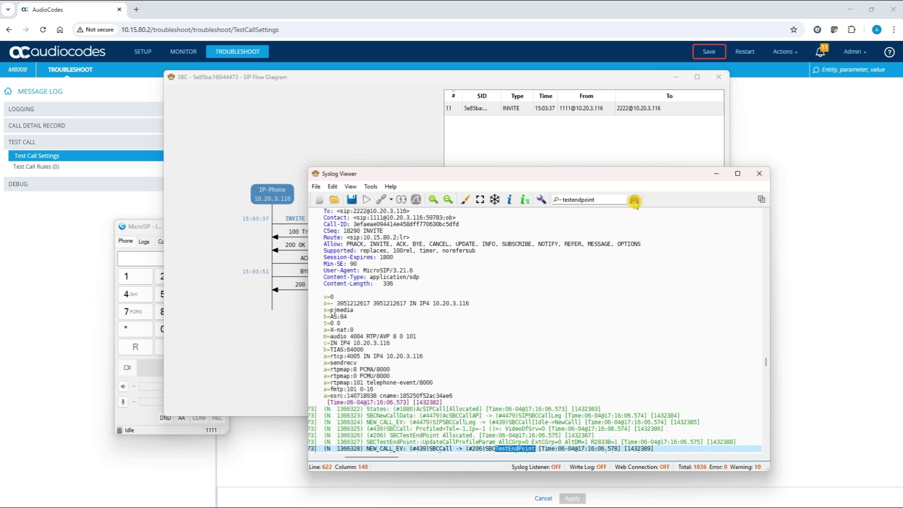
{"action": "left_click", "coordinate": [634, 200]}
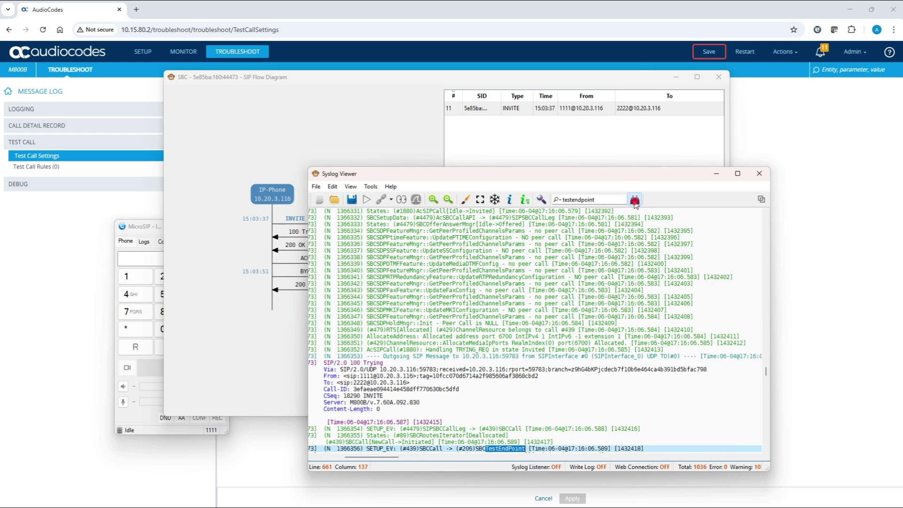
{"action": "left_click", "coordinate": [634, 201]}
{"action": "left_click", "coordinate": [634, 201]}
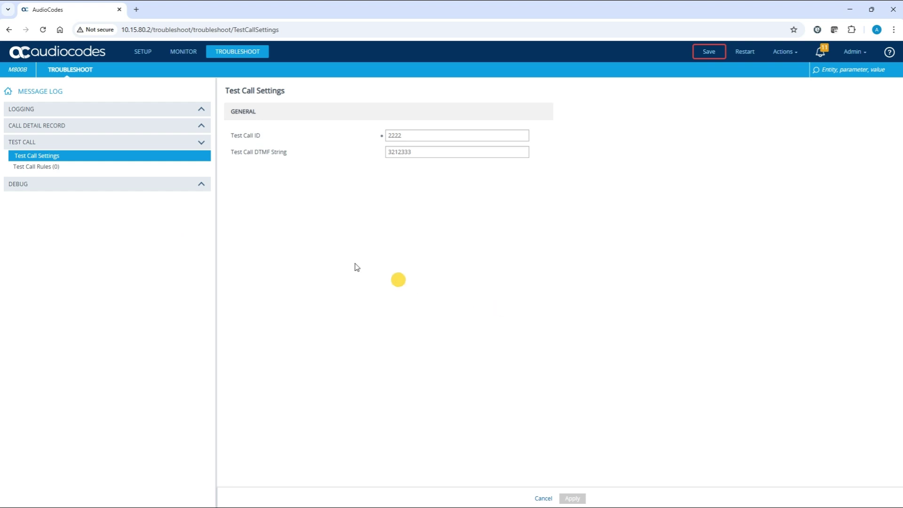
- Add a new test call rule with Endpoint URI 2222 and Called URI 1111
{"action": "left_click", "coordinate": [88, 169]}
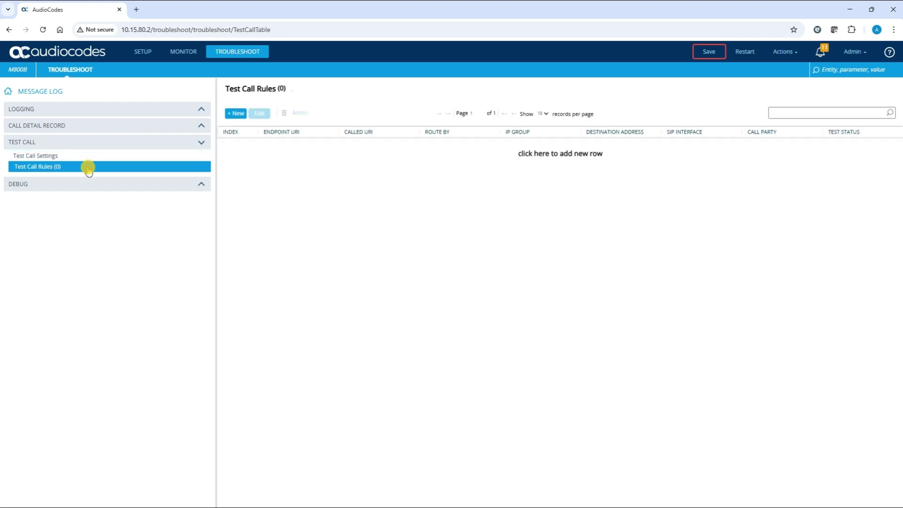
{"action": "left_click", "coordinate": [237, 113]}
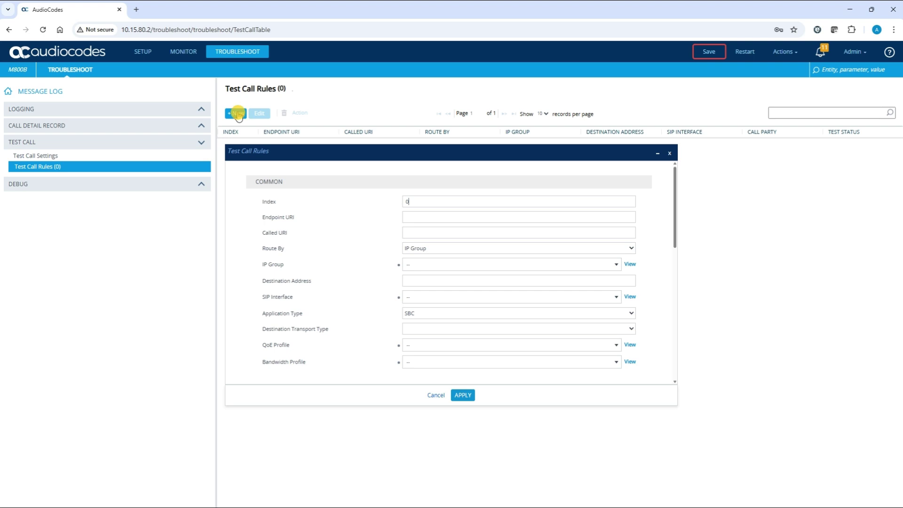
{"action": "left_click", "coordinate": [431, 214]}
{"action": "left_click", "coordinate": [424, 230]}
- Route the rule by IP Group to #2 [IP-Phone], with Application Type SBC
{"action": "left_click", "coordinate": [433, 249]}
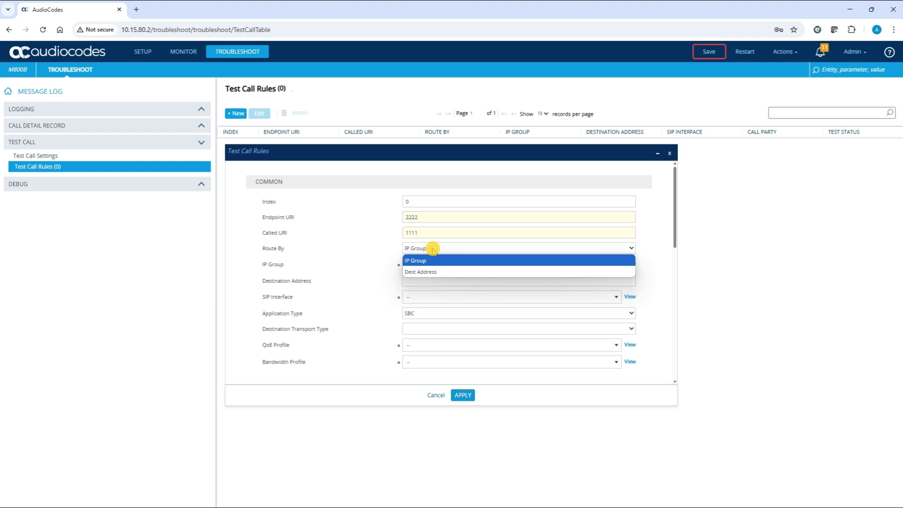
{"action": "left_click", "coordinate": [433, 260]}
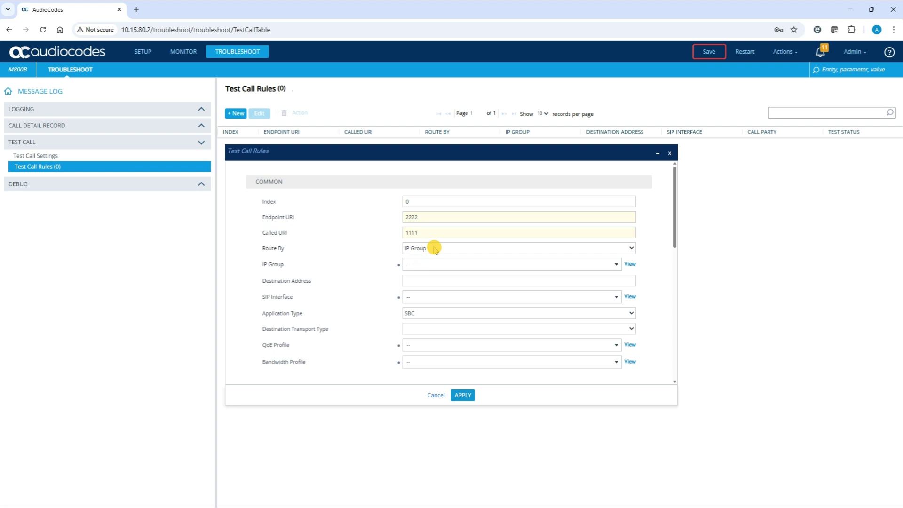
{"action": "left_click", "coordinate": [434, 249]}
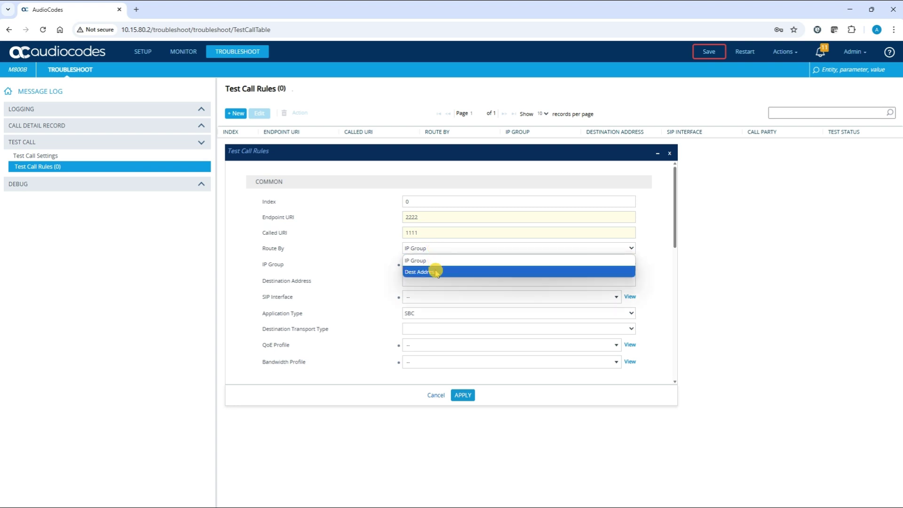
{"action": "left_click", "coordinate": [435, 269]}
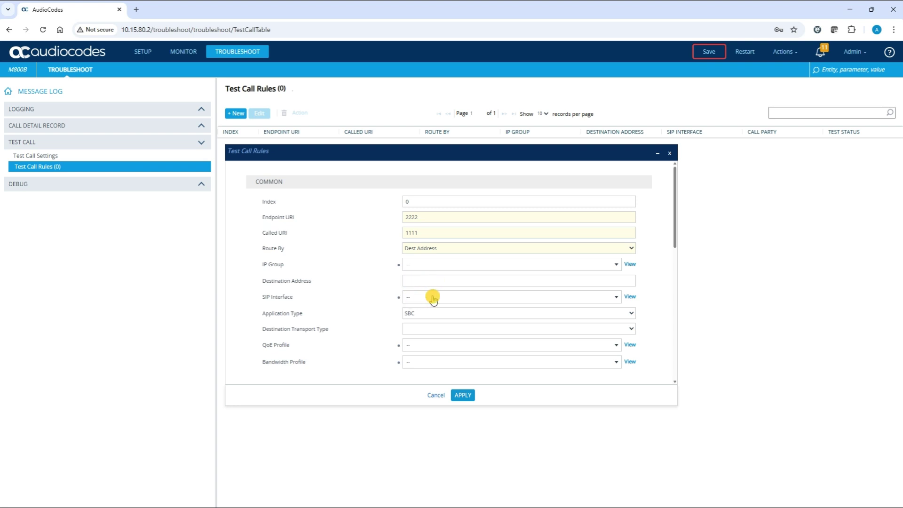
{"action": "left_click", "coordinate": [441, 249]}
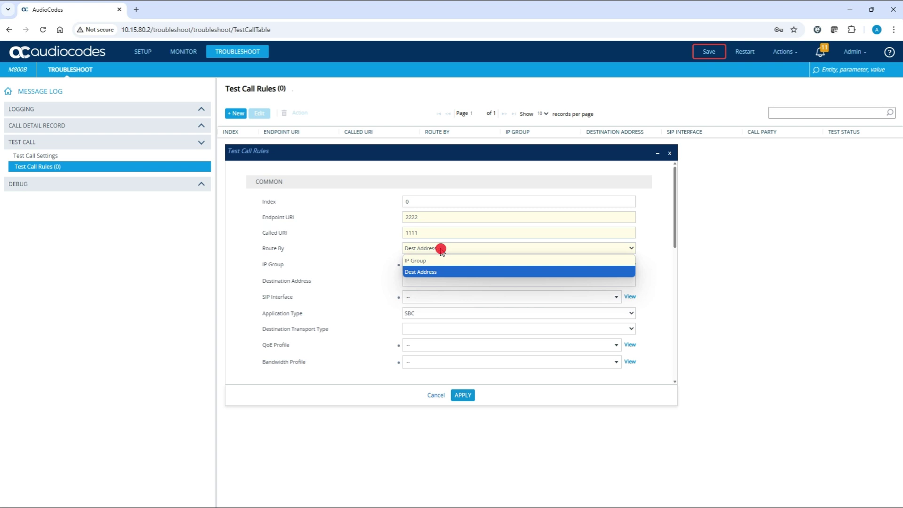
{"action": "left_click", "coordinate": [441, 261]}
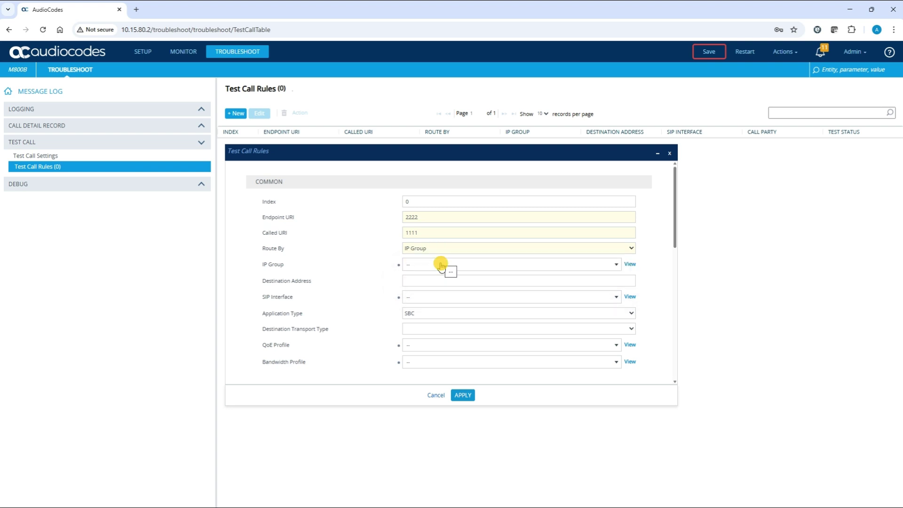
{"action": "left_click", "coordinate": [442, 266]}
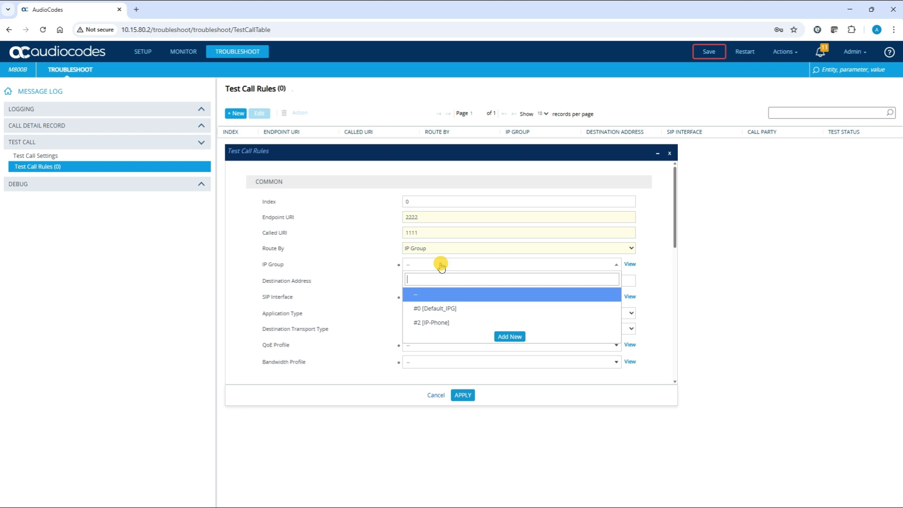
{"action": "left_click", "coordinate": [439, 323]}
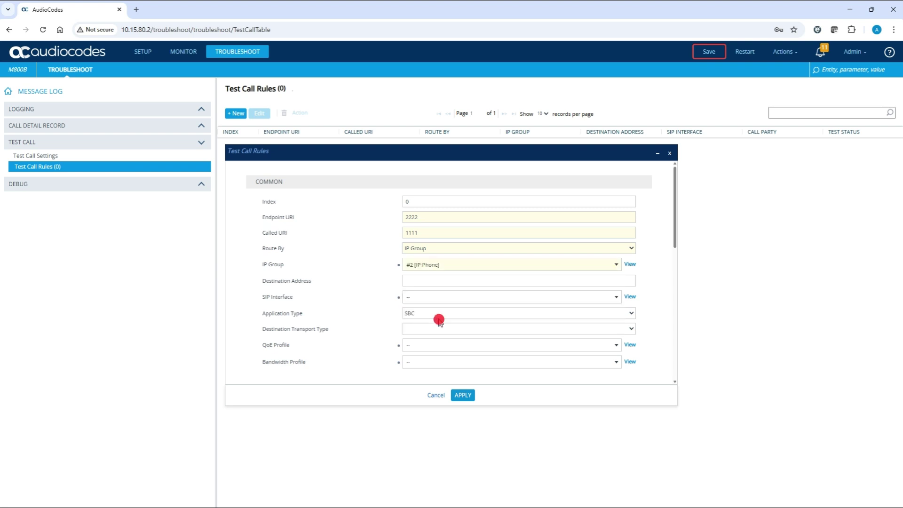
{"action": "left_click", "coordinate": [631, 314]}
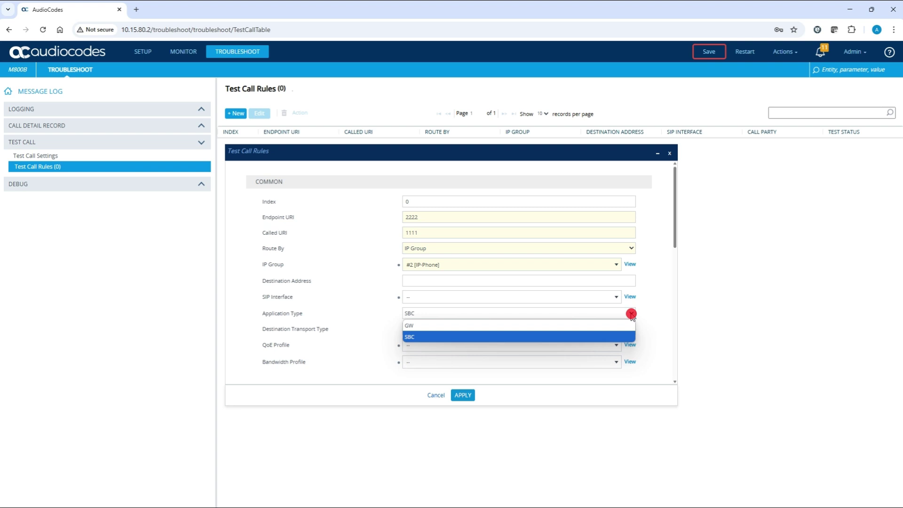
{"action": "left_click", "coordinate": [599, 338]}
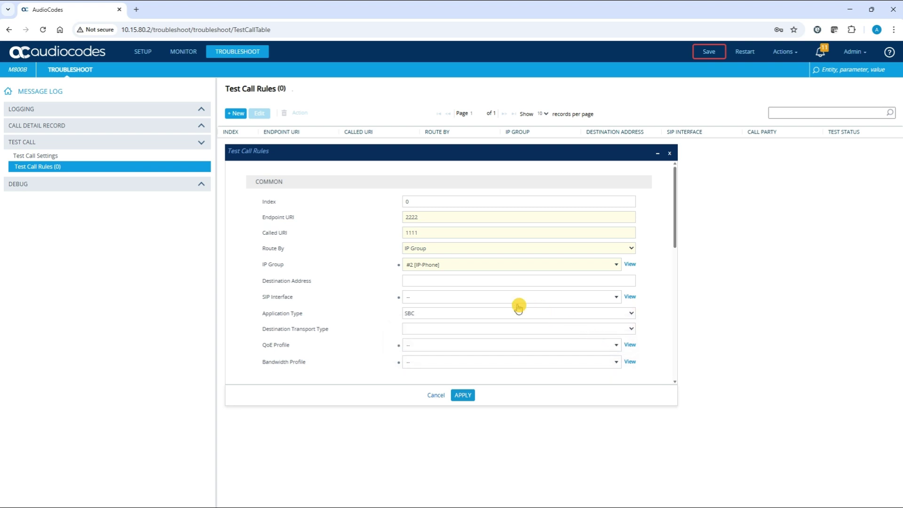
- Save rule #0 (2222 to 1111 via IP-Phone) and open its Action menu
{"action": "left_click", "coordinate": [463, 395]}
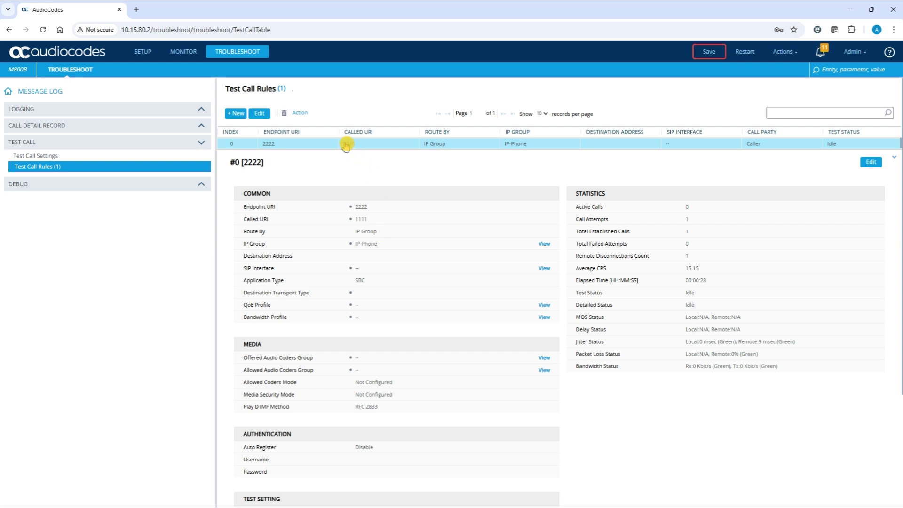
{"action": "left_click", "coordinate": [299, 113]}
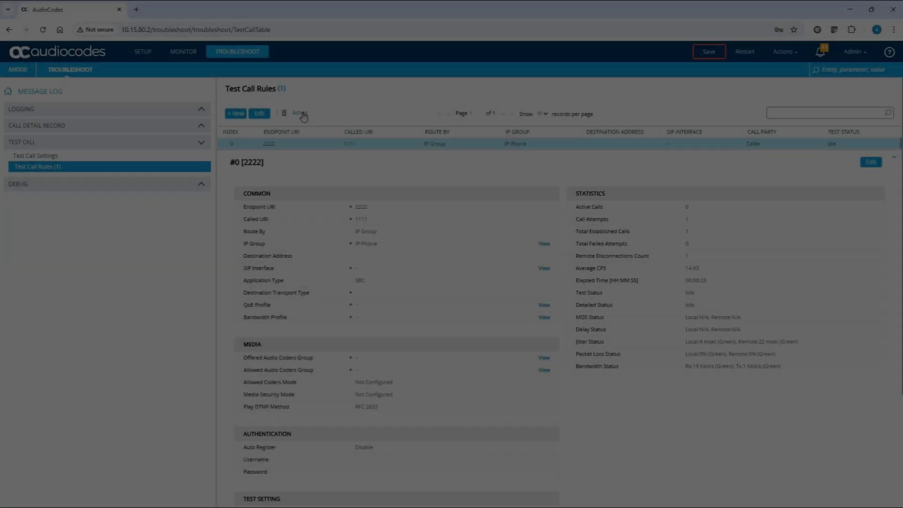
{"action": "left_click", "coordinate": [301, 114]}
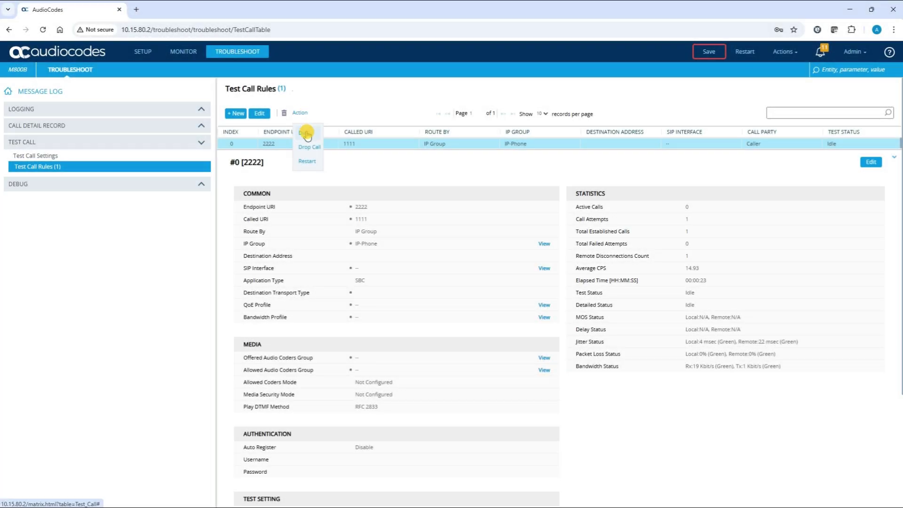
- Dial rule #0, answer the incoming call from 2222 in MicroSIP, then hang up
{"action": "left_click", "coordinate": [307, 135]}
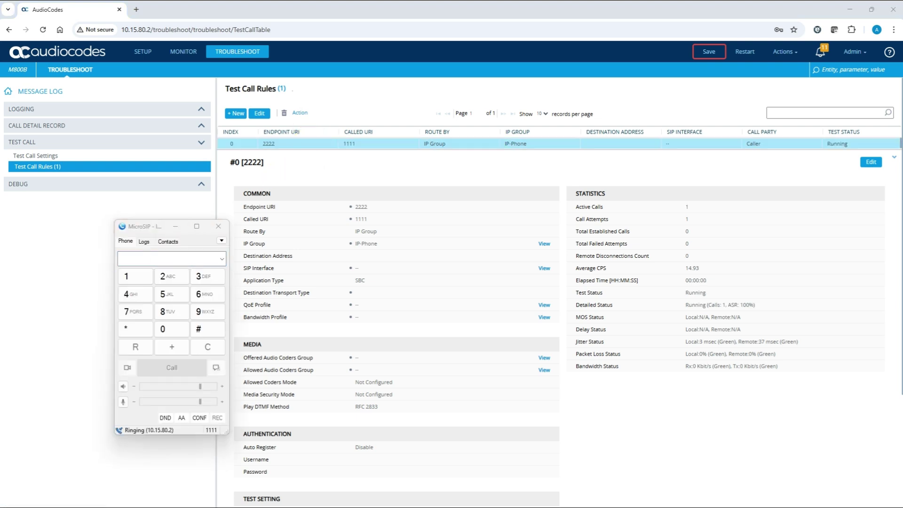
{"action": "left_click_drag", "start_coordinate": [99, 241], "coordinate": [444, 266]}
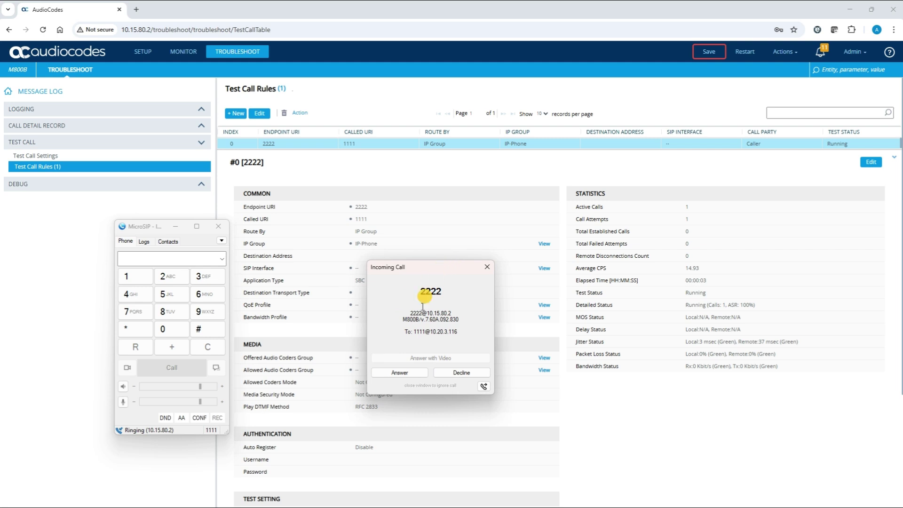
{"action": "left_click", "coordinate": [409, 373]}
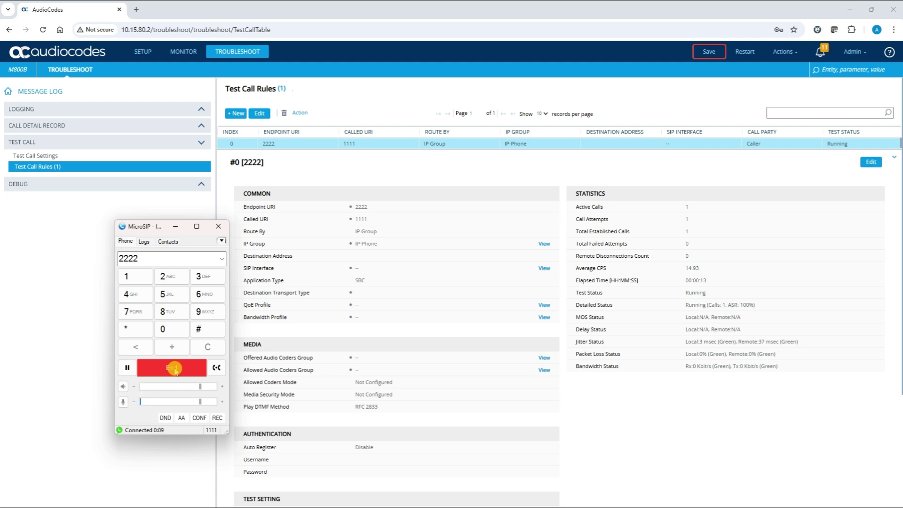
{"action": "left_click", "coordinate": [175, 370]}
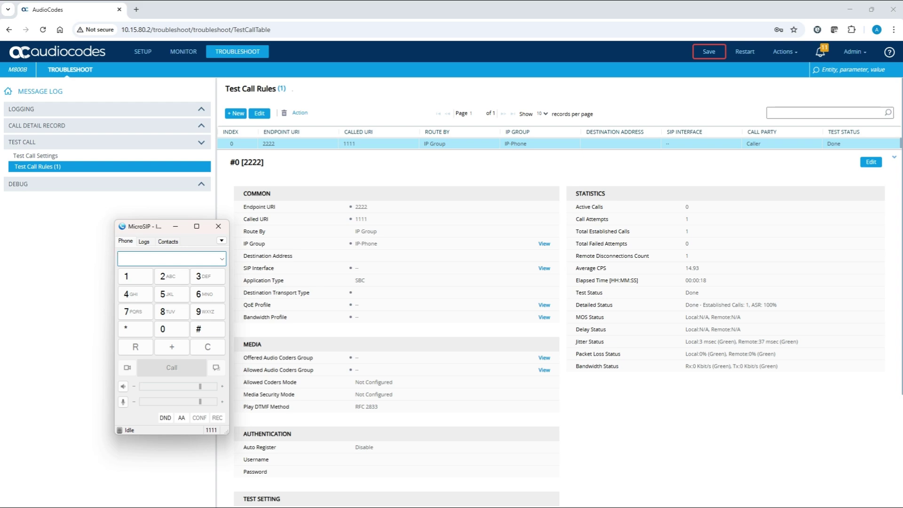
- Pause Syslog capture and check the SIP flow's INVITE: To 1111, From 2222
{"action": "key", "text": "alt+Tab"}
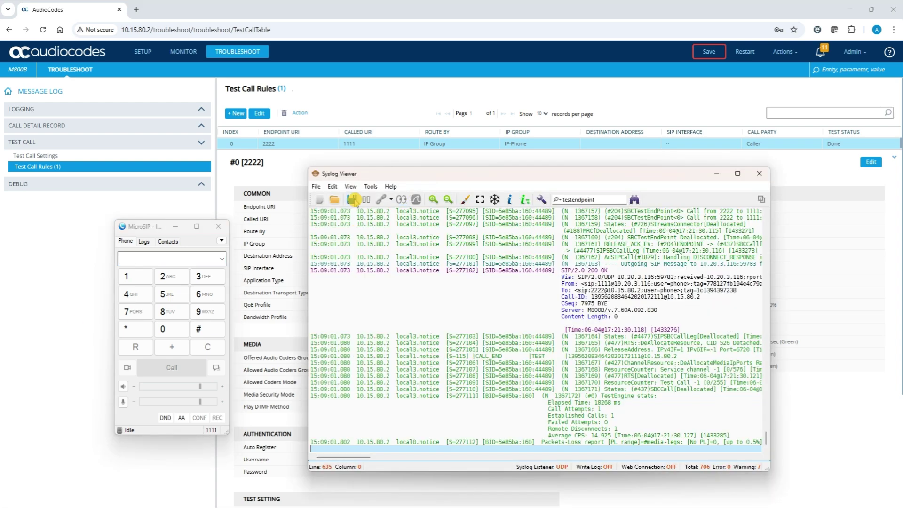
{"action": "left_click", "coordinate": [367, 200]}
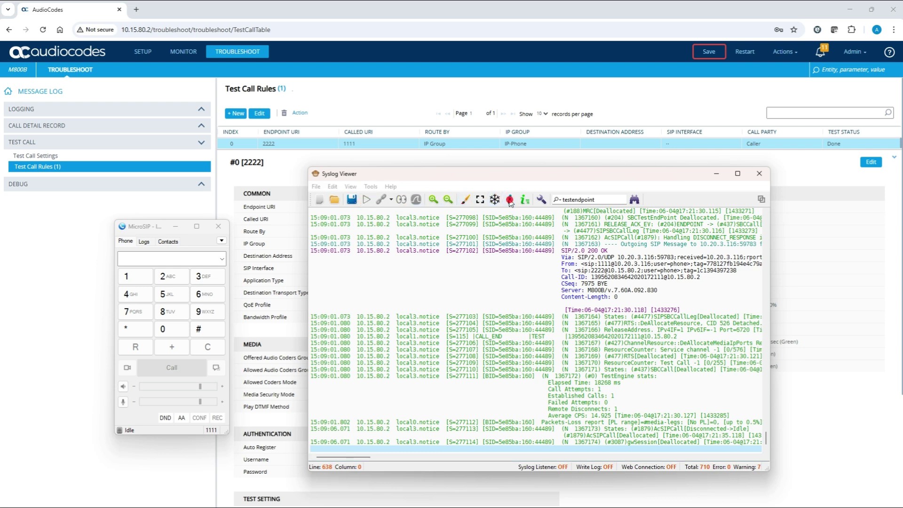
{"action": "left_click", "coordinate": [509, 199]}
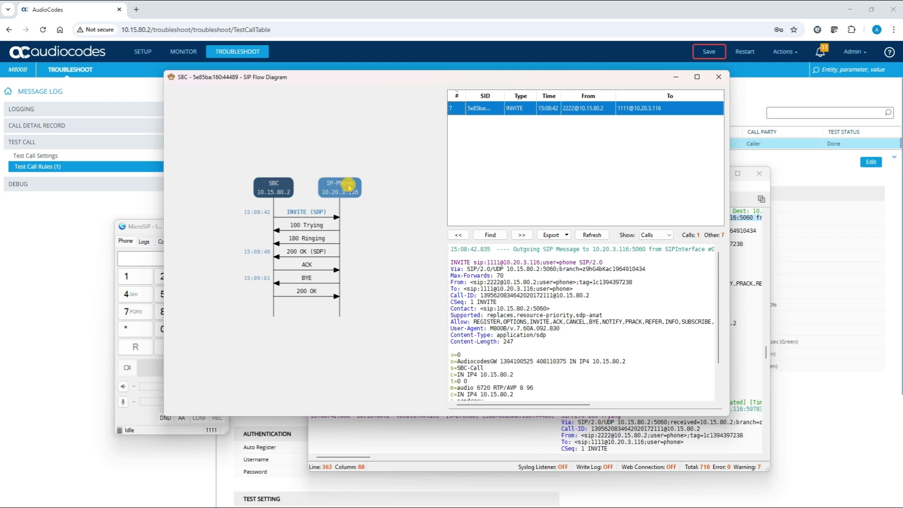
{"action": "left_click_drag", "start_coordinate": [500, 262], "coordinate": [487, 262]}
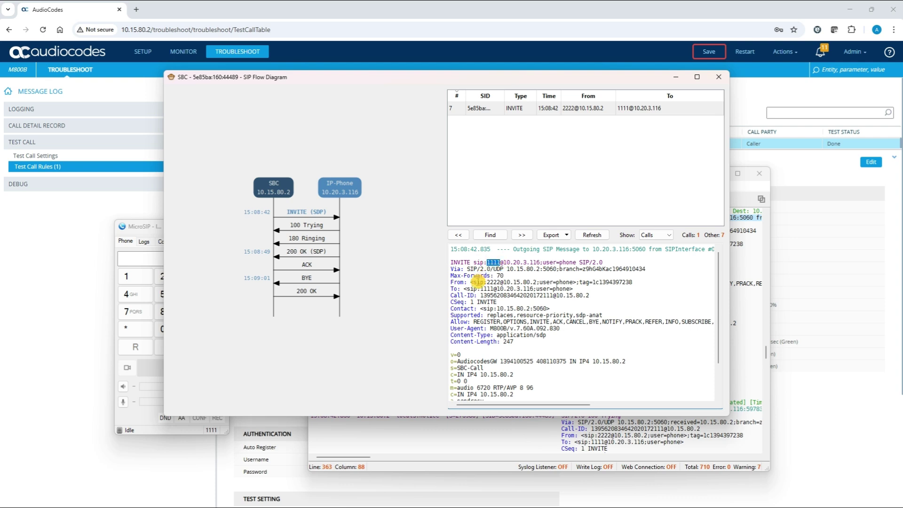
{"action": "left_click_drag", "start_coordinate": [487, 282], "coordinate": [499, 282]}
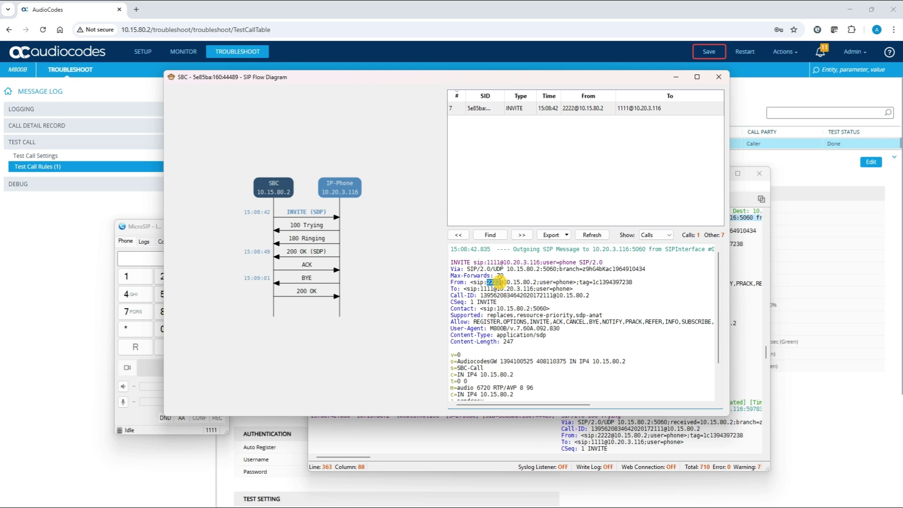
- In Syslog Viewer, find the first 'testendpoint' log entry for the test call
{"action": "left_click", "coordinate": [736, 265]}
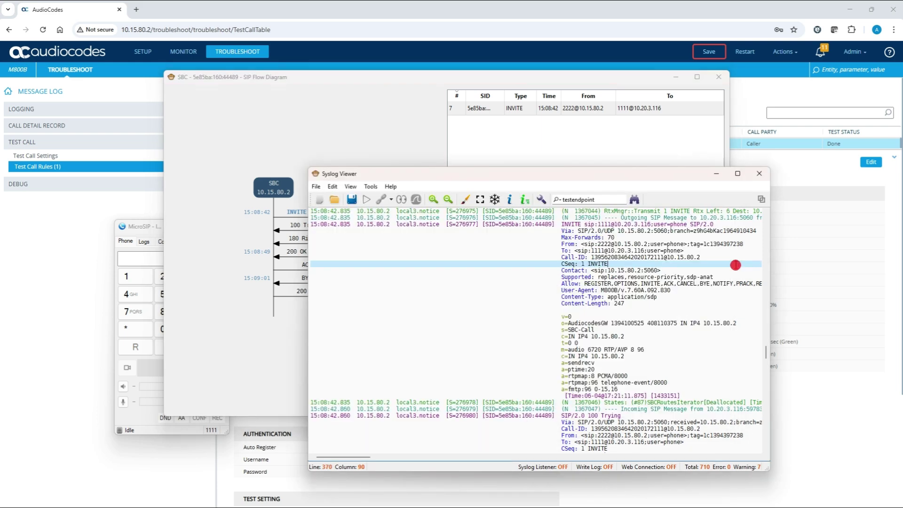
{"action": "left_click", "coordinate": [634, 200]}
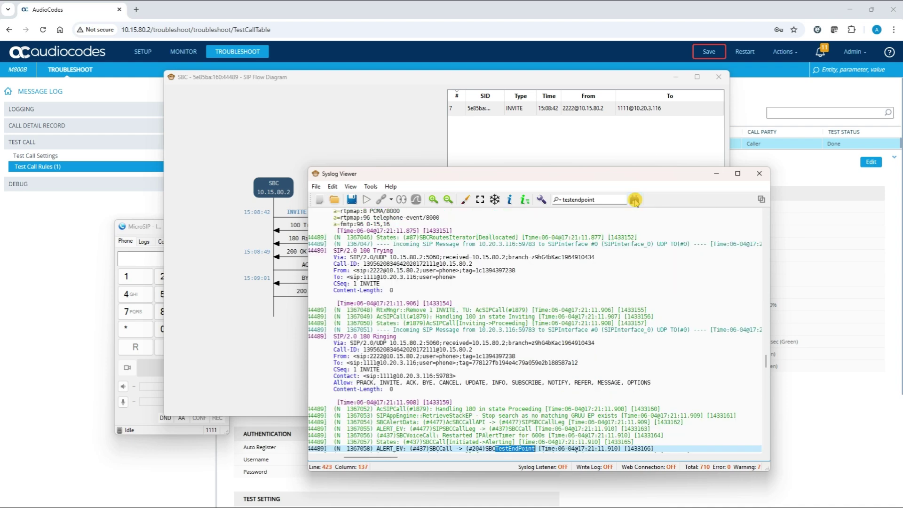
{"action": "scroll", "coordinate": [633, 292], "scroll_direction": "down", "scroll_amount": 3}
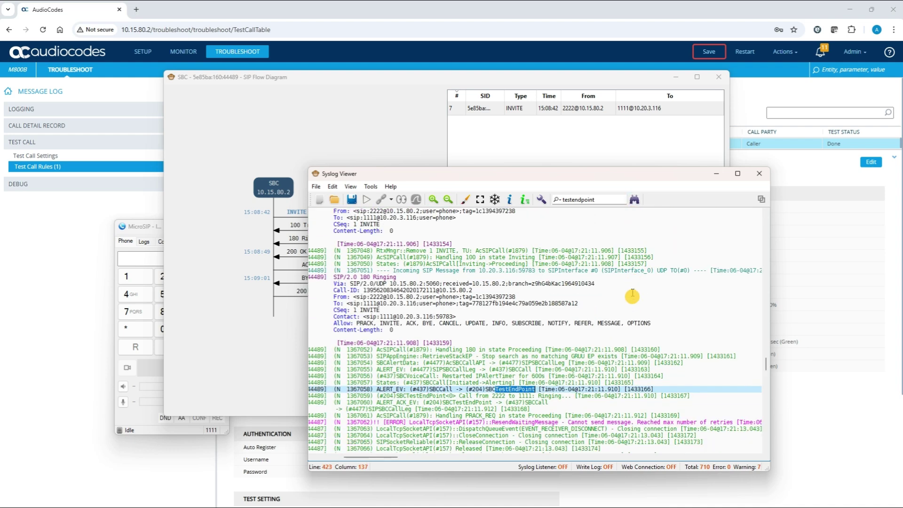
- Step through the later TestEndPoint entries until the 2222-to-1111 call shows Connected
{"action": "left_click", "coordinate": [635, 200]}
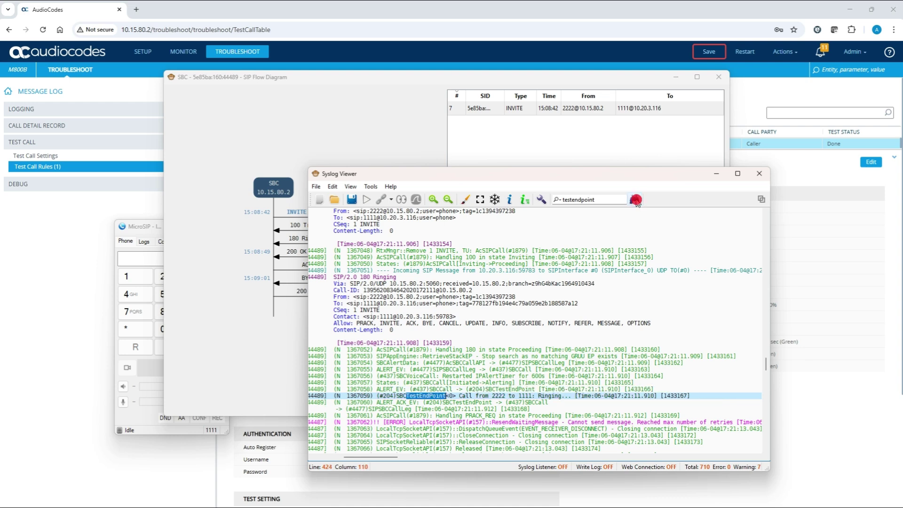
{"action": "left_click", "coordinate": [635, 200]}
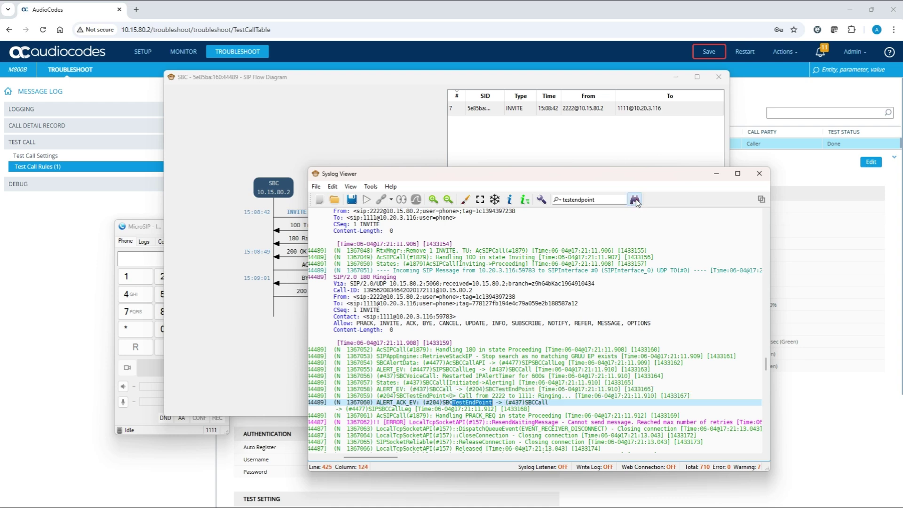
{"action": "left_click", "coordinate": [636, 200]}
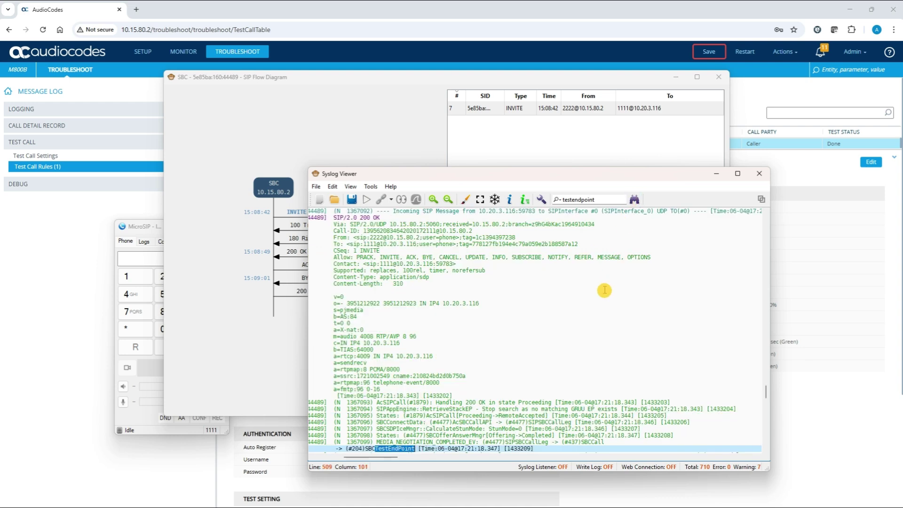
{"action": "scroll", "coordinate": [604, 289], "scroll_direction": "down", "scroll_amount": 4}
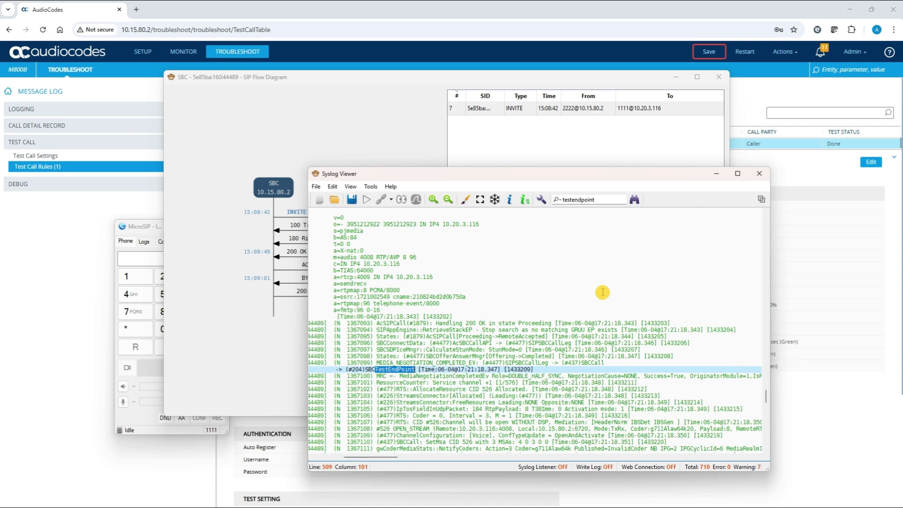
{"action": "left_click", "coordinate": [634, 200]}
{"action": "scroll", "coordinate": [629, 294], "scroll_direction": "down", "scroll_amount": 3}
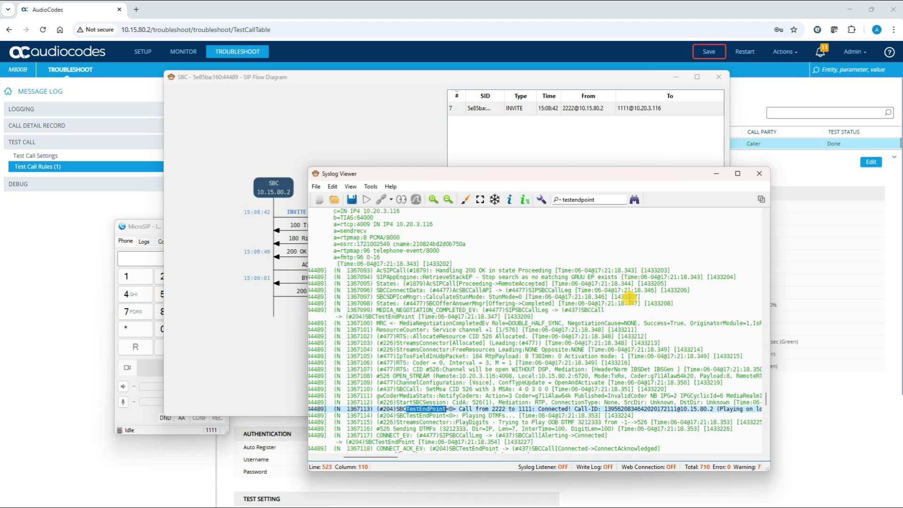
{"action": "scroll", "coordinate": [629, 297], "scroll_direction": "down", "scroll_amount": 1}
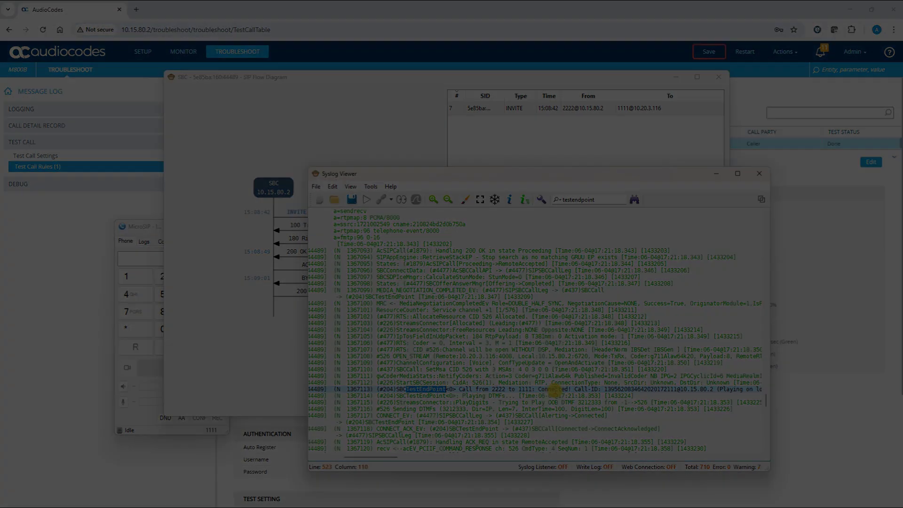